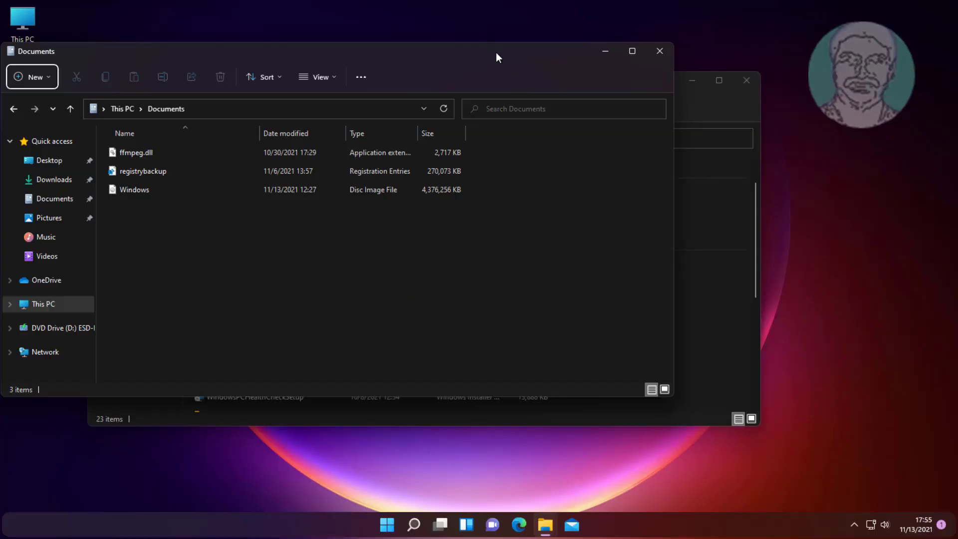
# - Minimize the Documents window so the Downloads folder behind it shows
pyautogui.click(609, 50)
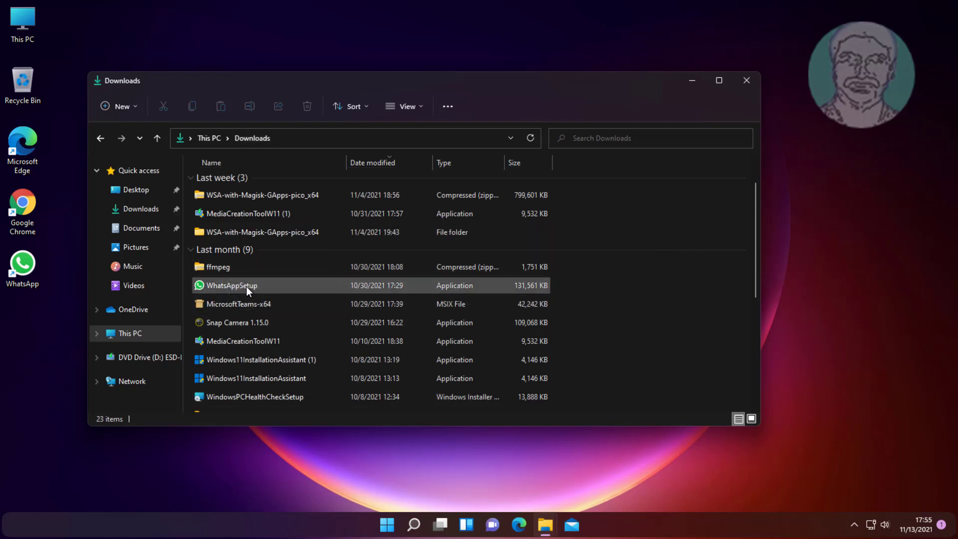
pyautogui.moveTo(231, 285)
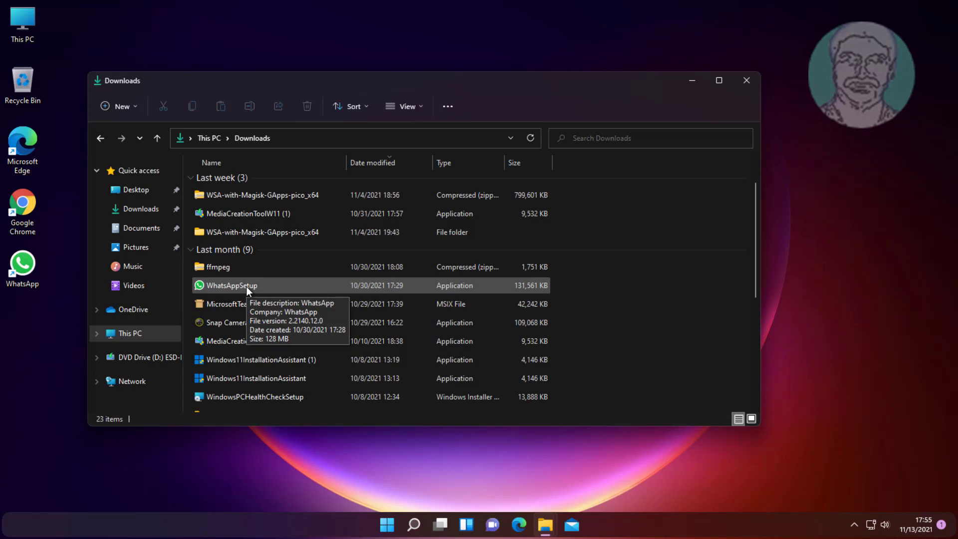
# - Drag WhatsAppSetup from Downloads and drop it into the Documents folder
pyautogui.moveTo(244, 284); pyautogui.dragTo(313, 327)
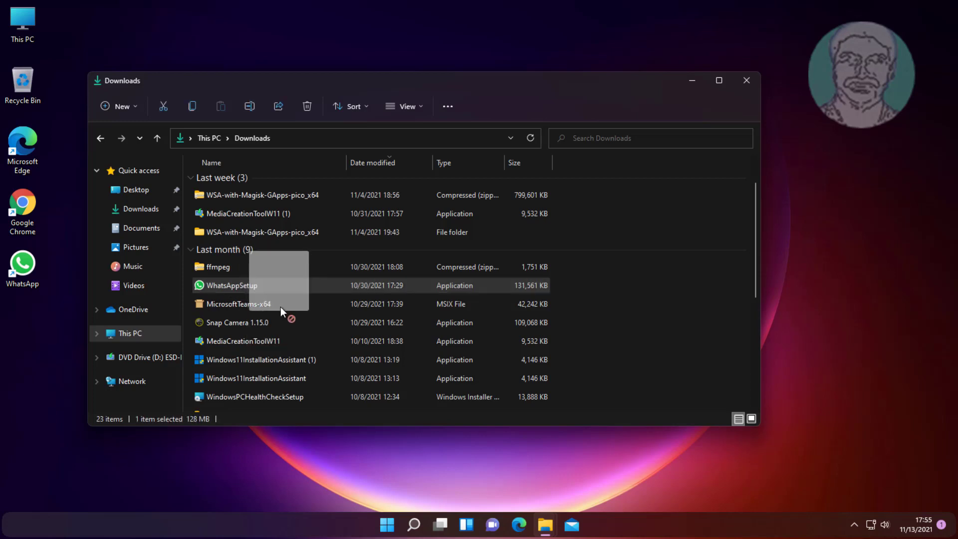
pyautogui.moveTo(516, 366); pyautogui.dragTo(621, 376)
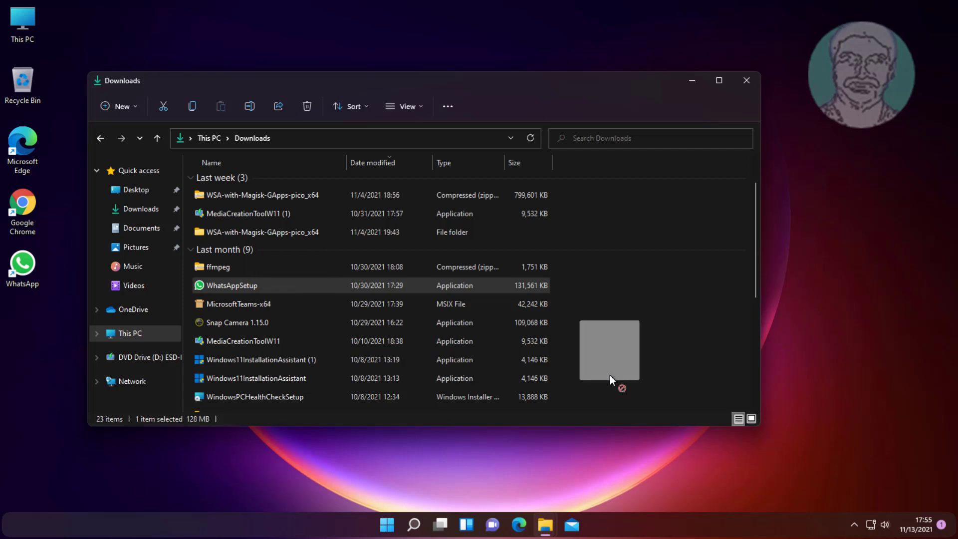
pyautogui.hotkey('alt', 'Tab')
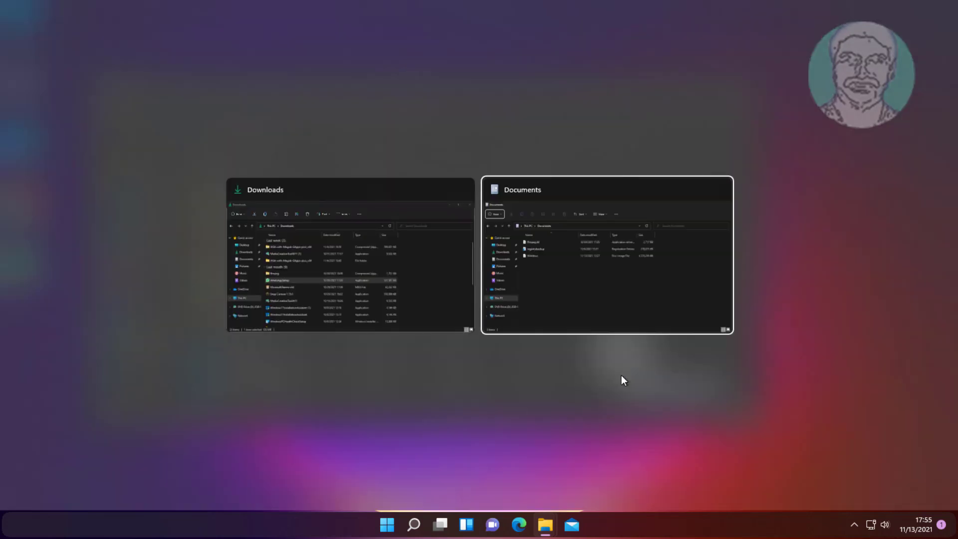
pyautogui.moveTo(622, 374); pyautogui.dragTo(627, 298)
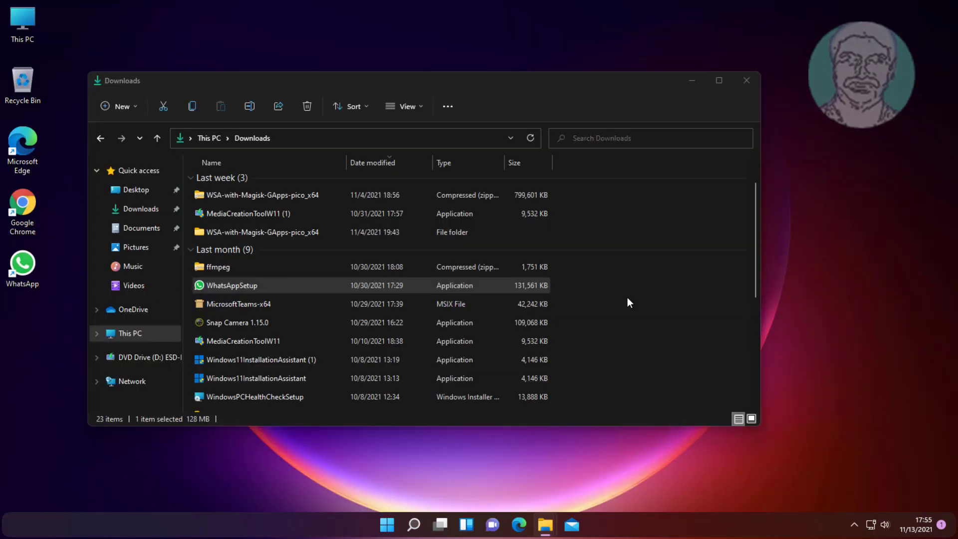
pyautogui.moveTo(627, 297)
pyautogui.mouseDown()
pyautogui.moveTo(558, 300)
pyautogui.moveTo(316, 255)
pyautogui.mouseUp()
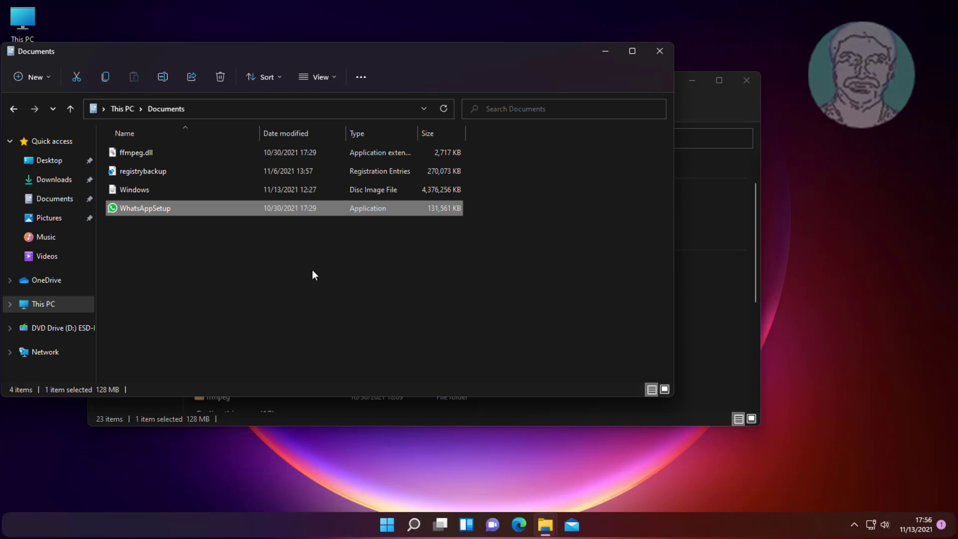
# - Clear the Documents and Downloads windows off the desktop
pyautogui.click(661, 53)
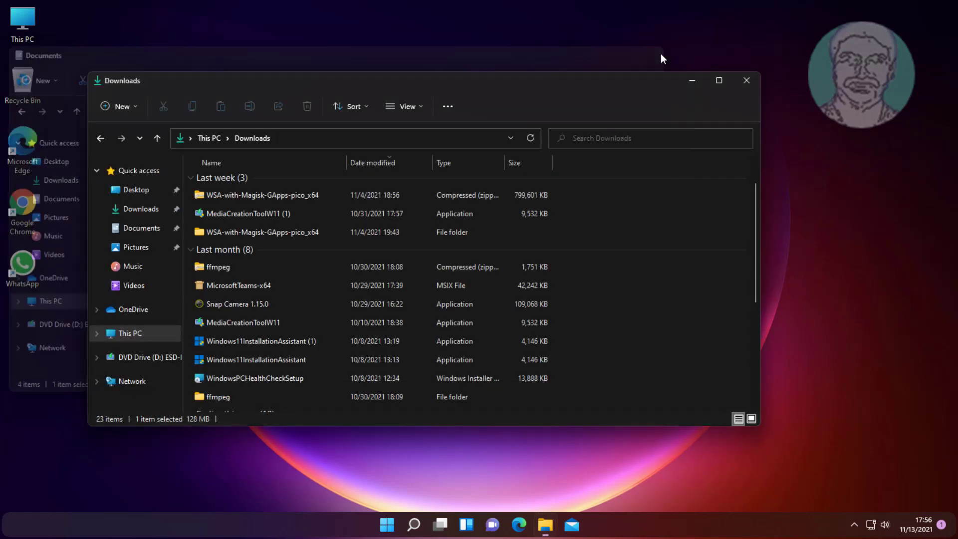
pyautogui.click(745, 79)
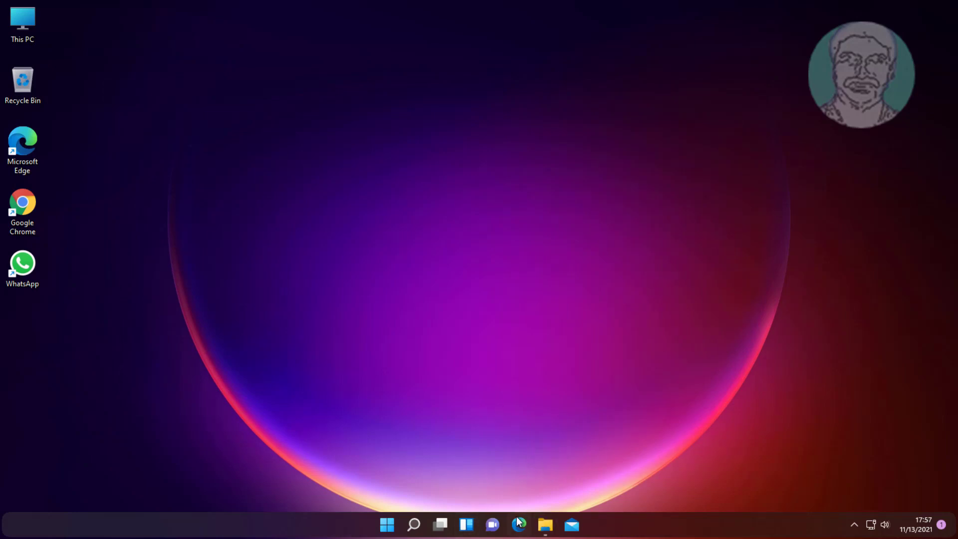
pyautogui.moveTo(545, 524)
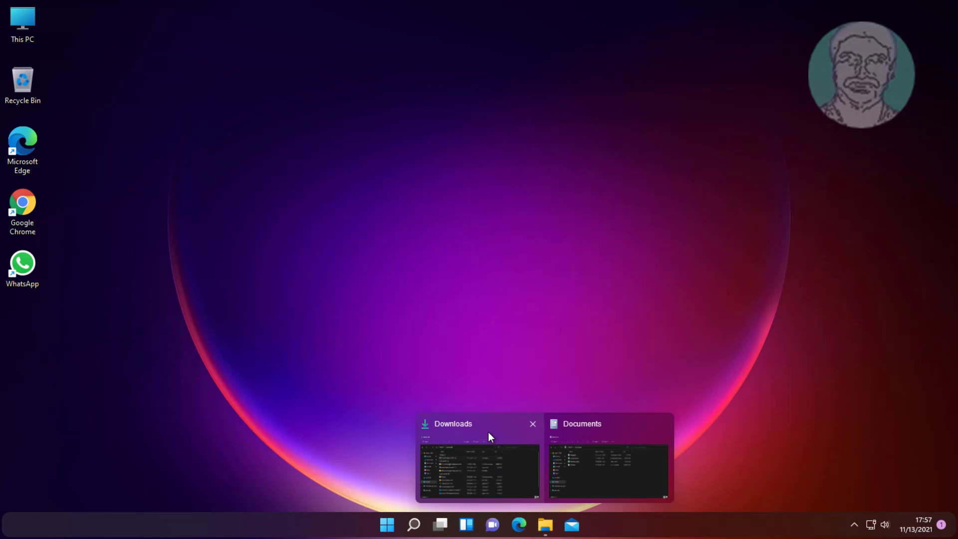
# - Restore Downloads snapped right with Documents filling the left half of the screen
pyautogui.click(486, 432)
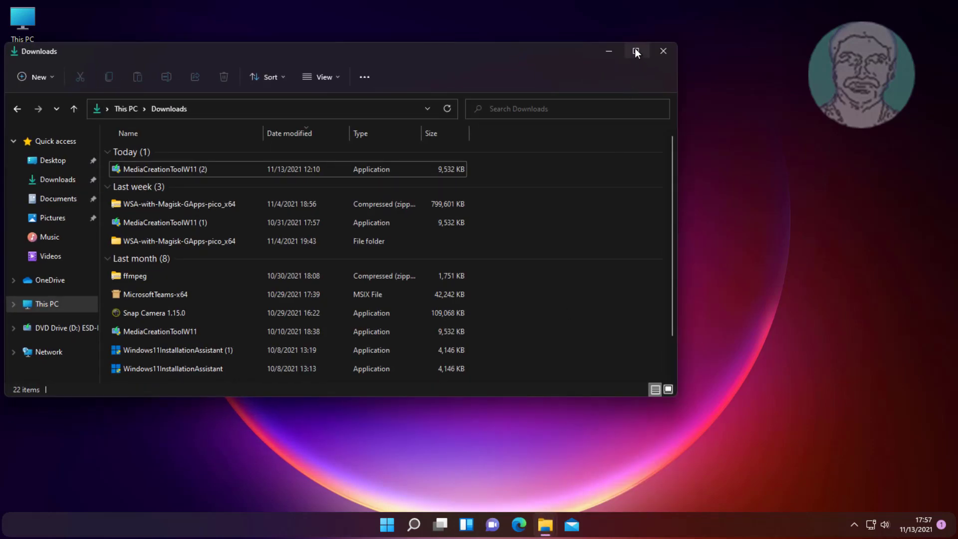
pyautogui.moveTo(635, 52)
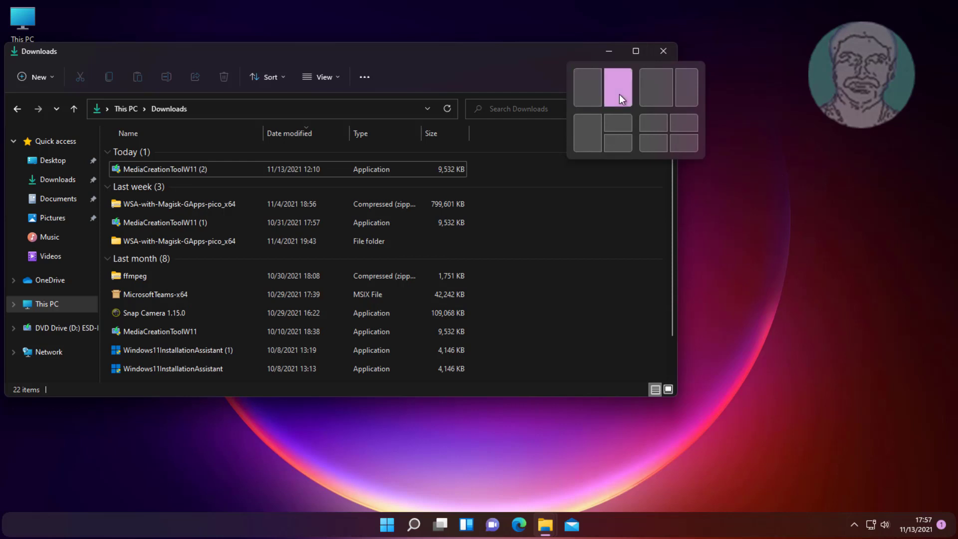
pyautogui.click(619, 95)
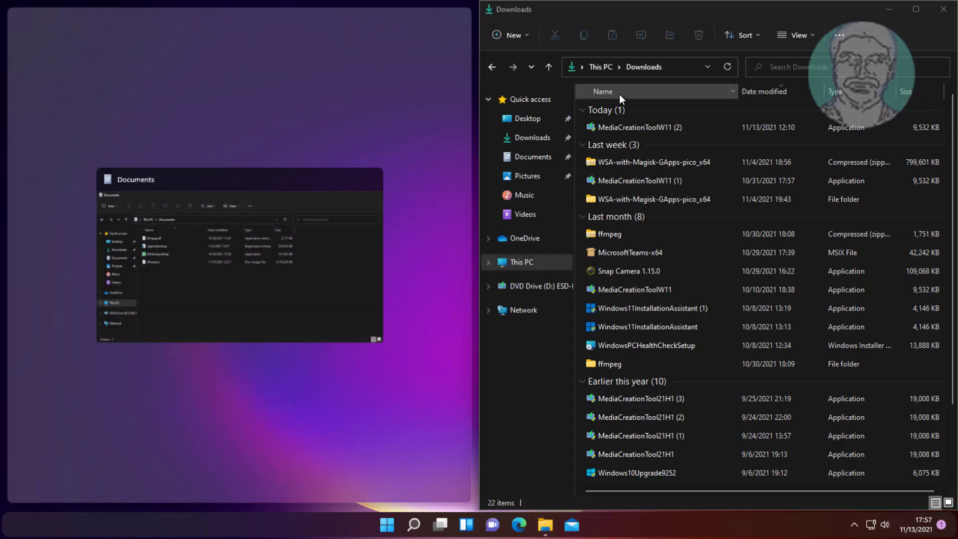
pyautogui.click(275, 184)
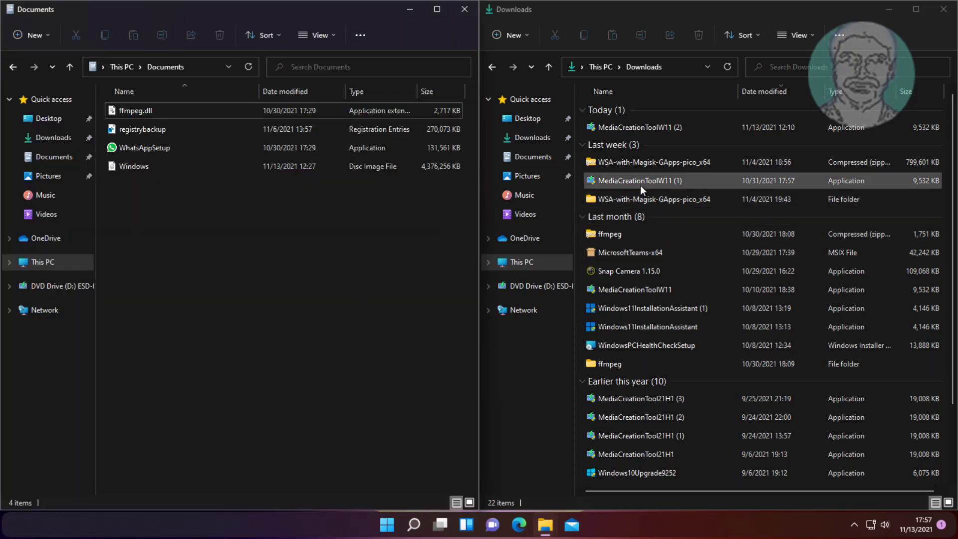
# - Move MediaCreationToolW11 (1) into Documents and close both folder windows
pyautogui.moveTo(637, 182); pyautogui.dragTo(218, 260)
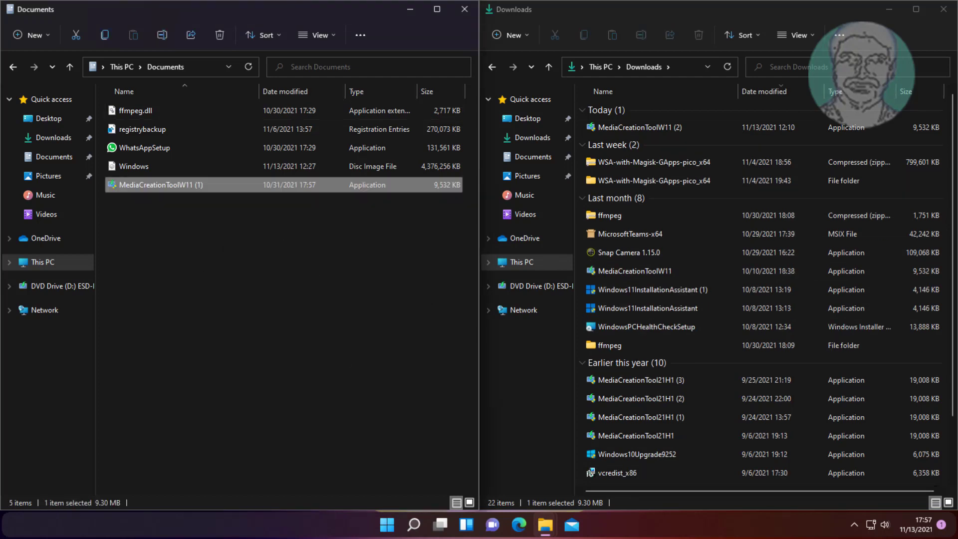
pyautogui.click(935, 14)
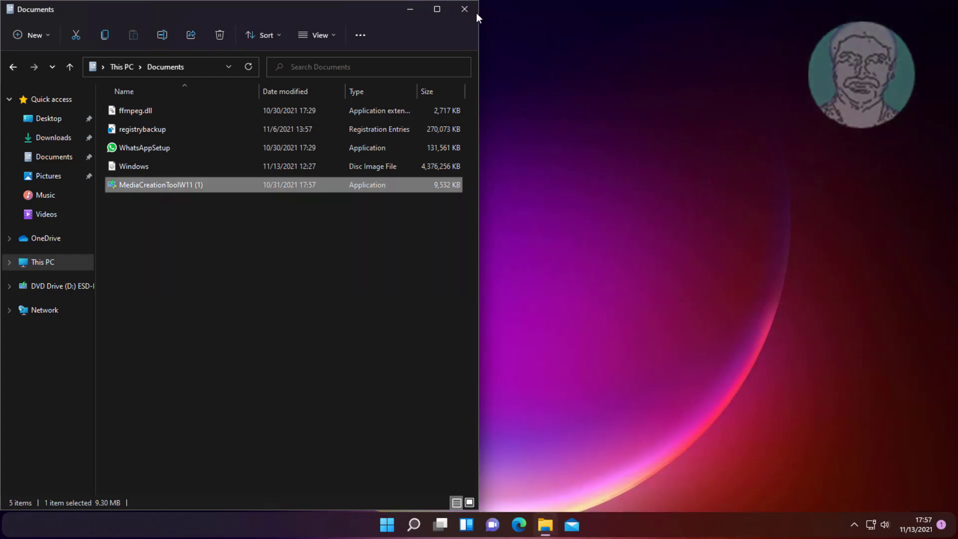
pyautogui.click(464, 9)
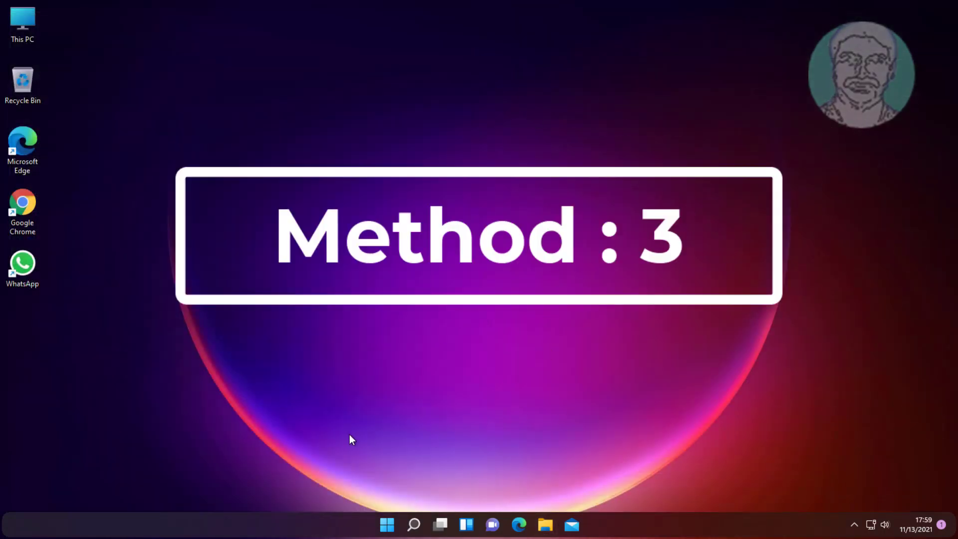
# - Search for regedit and launch Registry Editor as administrator, approving the UAC prompt
pyautogui.click(413, 524)
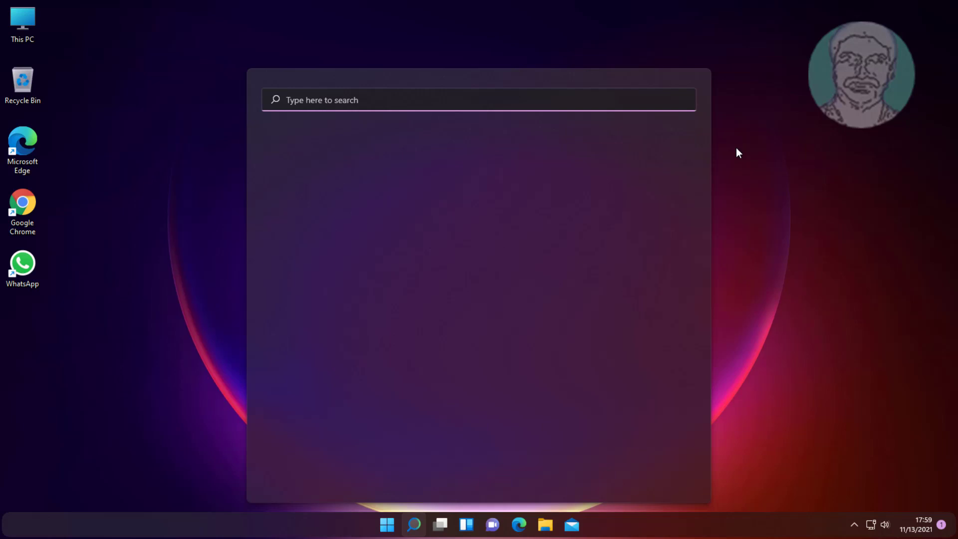
pyautogui.write('regedit')
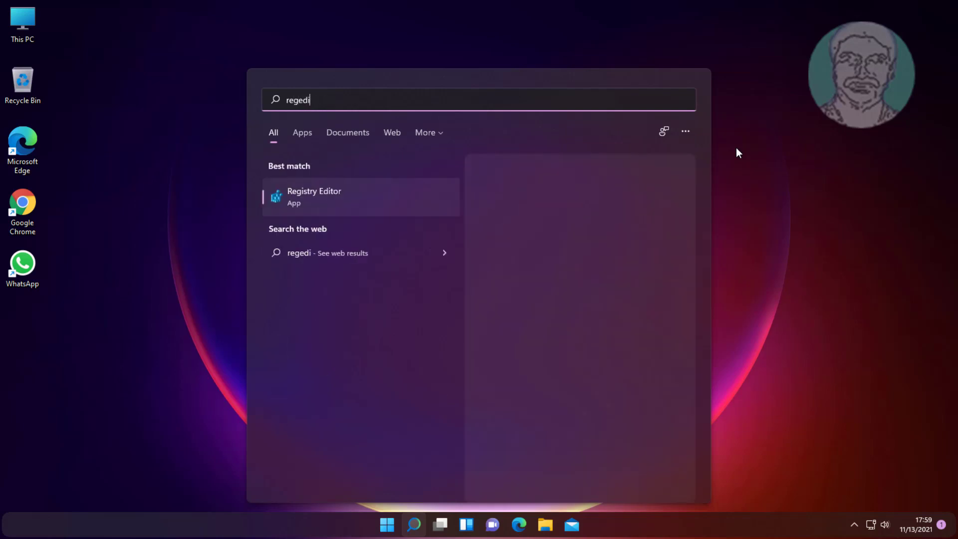
pyautogui.rightClick(308, 197)
pyautogui.click(336, 211)
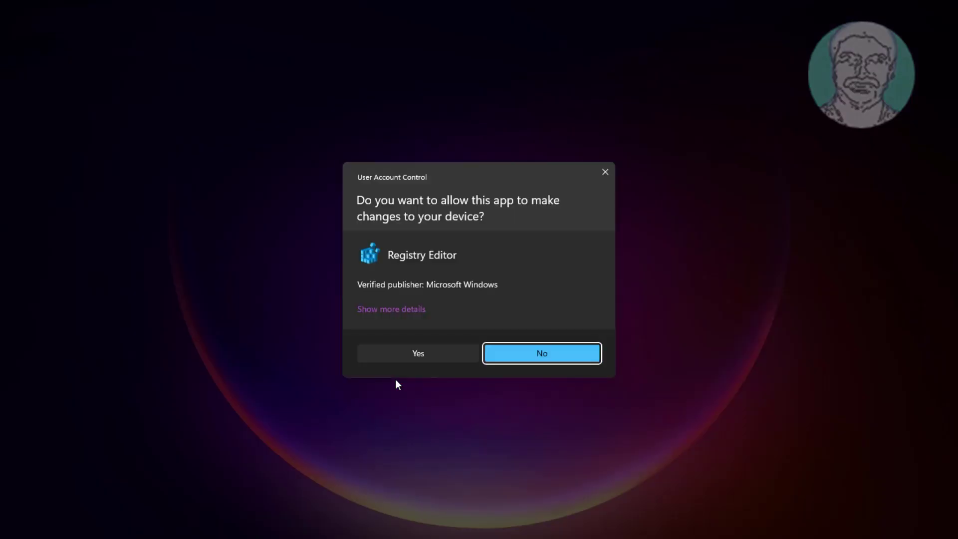
pyautogui.click(427, 359)
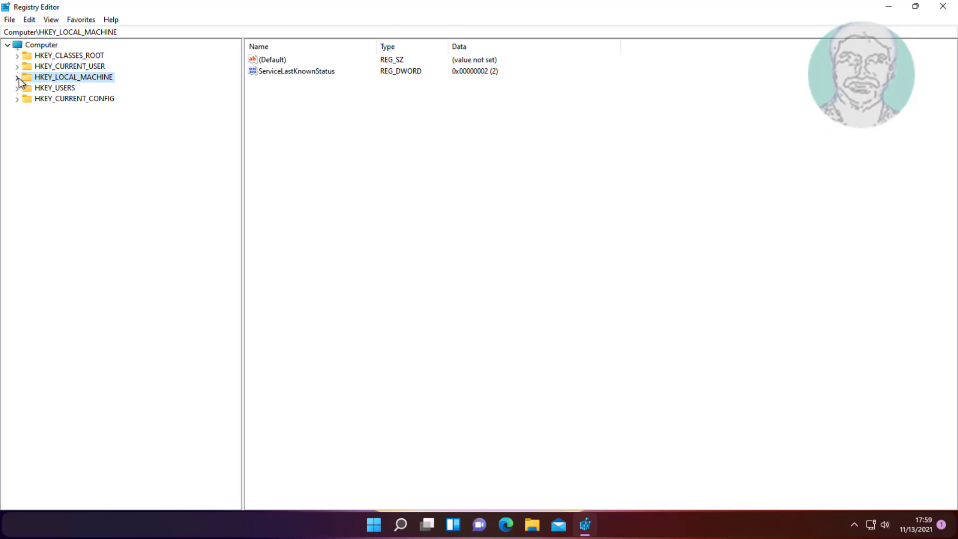
# - Expand HKEY_LOCAL_MACHINE\SOFTWARE\Microsoft\Windows in the key tree
pyautogui.click(17, 78)
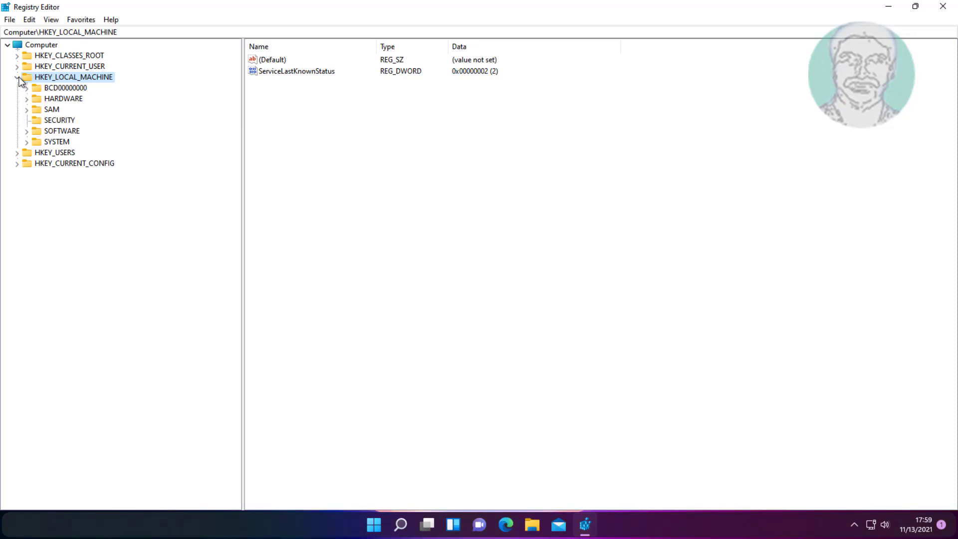
pyautogui.click(71, 131)
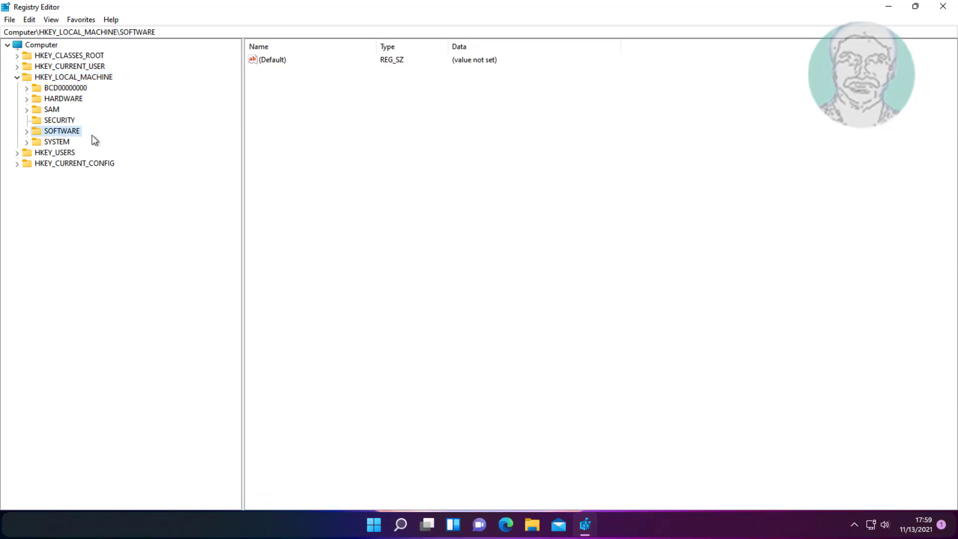
pyautogui.click(28, 131)
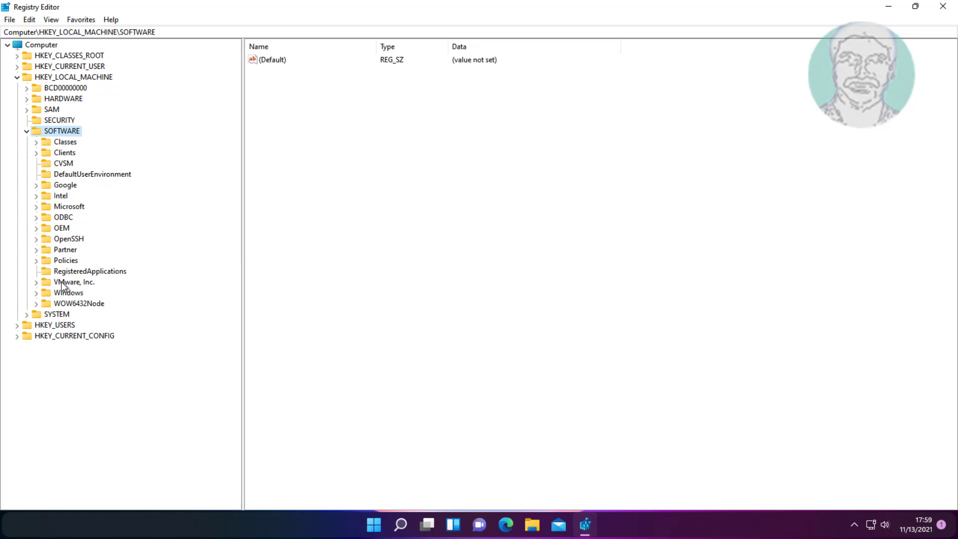
pyautogui.click(71, 207)
pyautogui.click(36, 207)
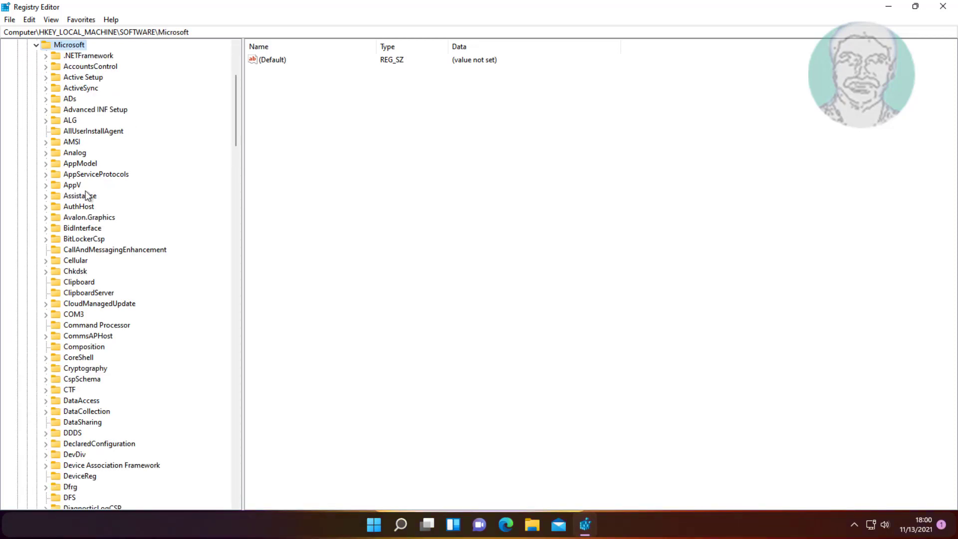
pyautogui.scroll(-7, 105, 362)
pyautogui.scroll(-14, 106, 362)
pyautogui.scroll(-13, 105, 362)
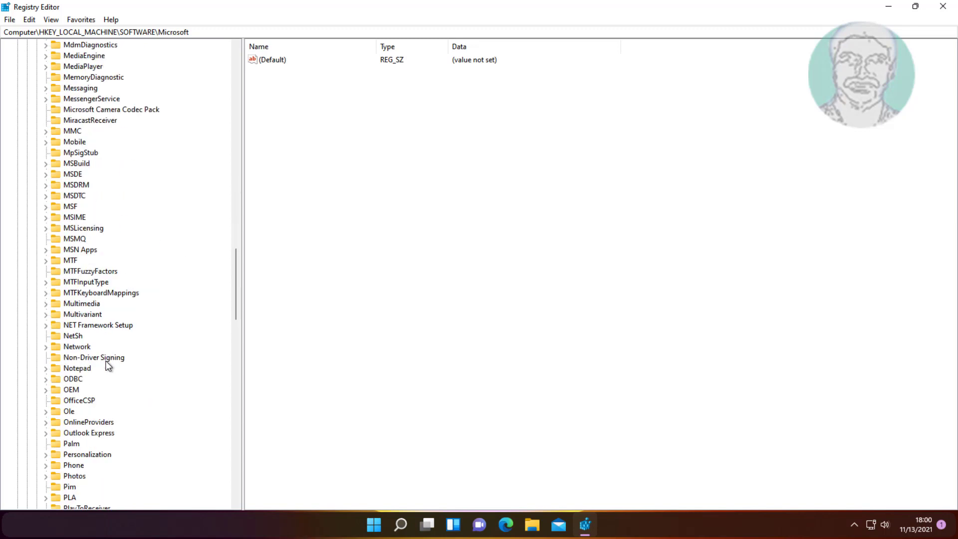
pyautogui.scroll(-9, 105, 362)
pyautogui.scroll(-14, 106, 362)
pyautogui.scroll(-7, 106, 362)
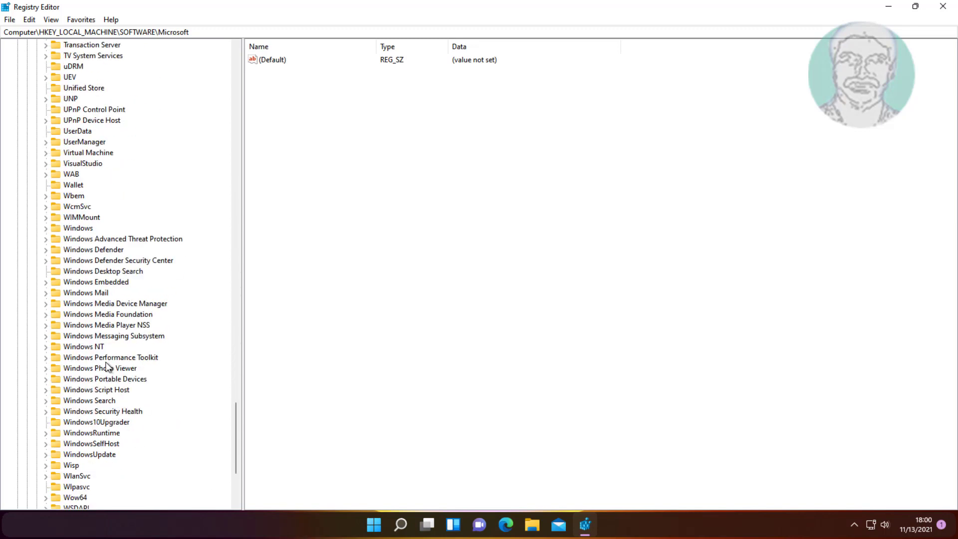
pyautogui.click(72, 228)
pyautogui.click(47, 229)
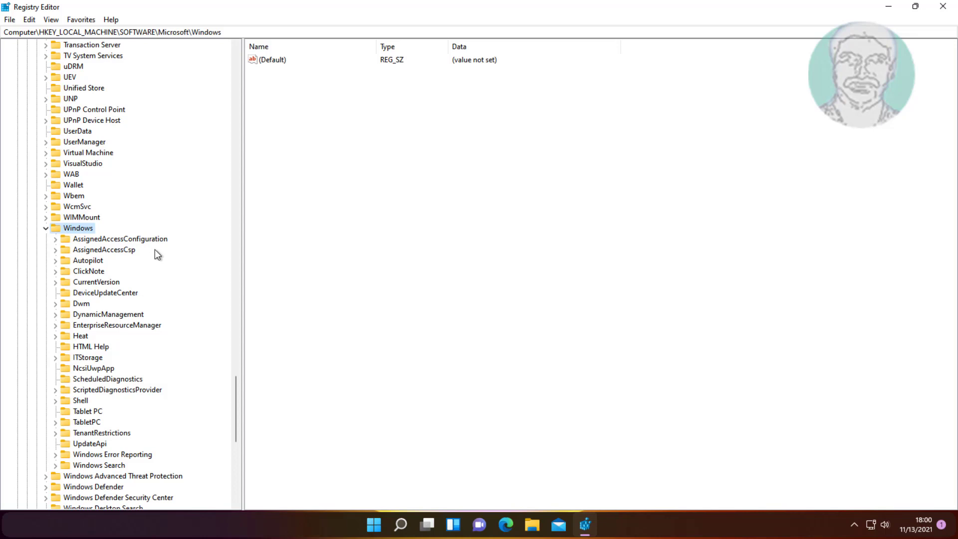
# - Continue through CurrentVersion\Shell\Update and select the Packages key
pyautogui.click(112, 283)
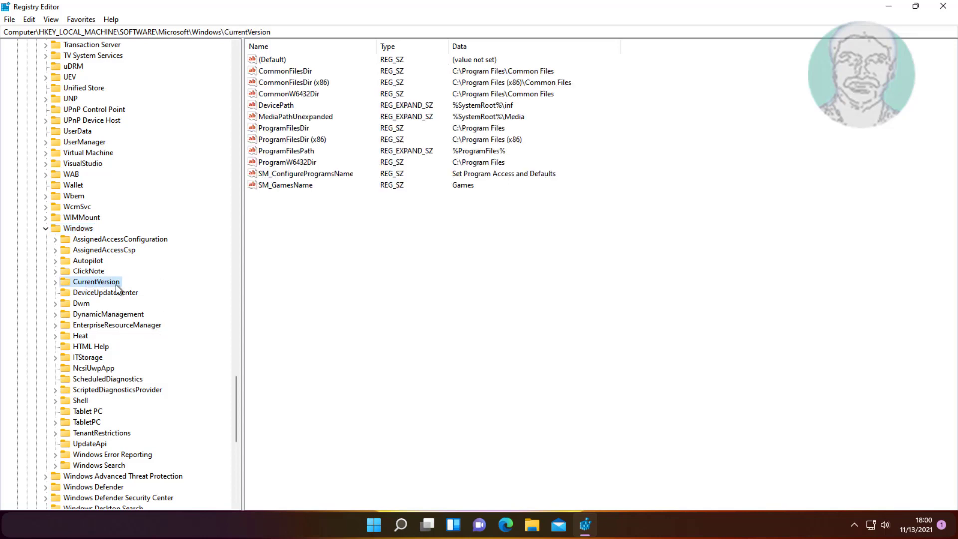
pyautogui.click(56, 282)
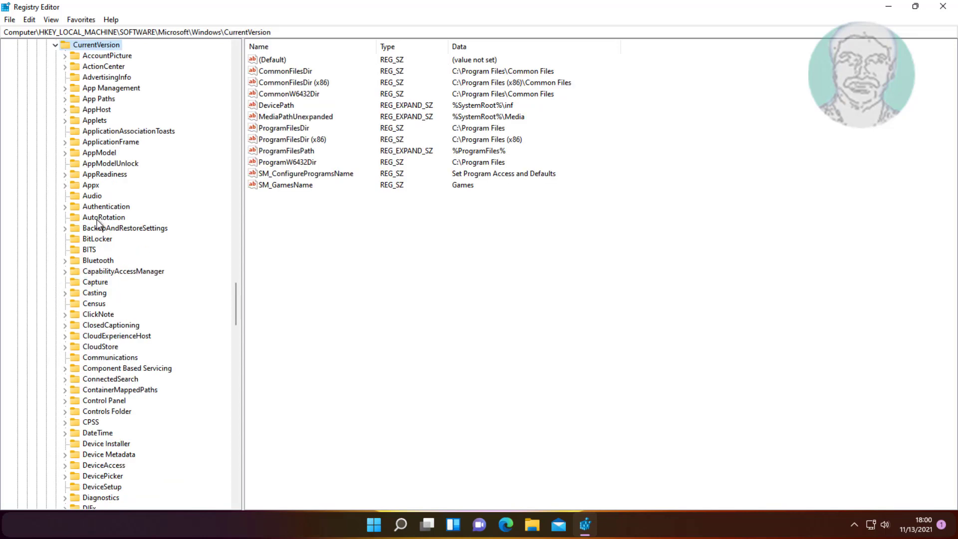
pyautogui.scroll(-6, 124, 406)
pyautogui.scroll(-7, 122, 401)
pyautogui.scroll(-7, 122, 401)
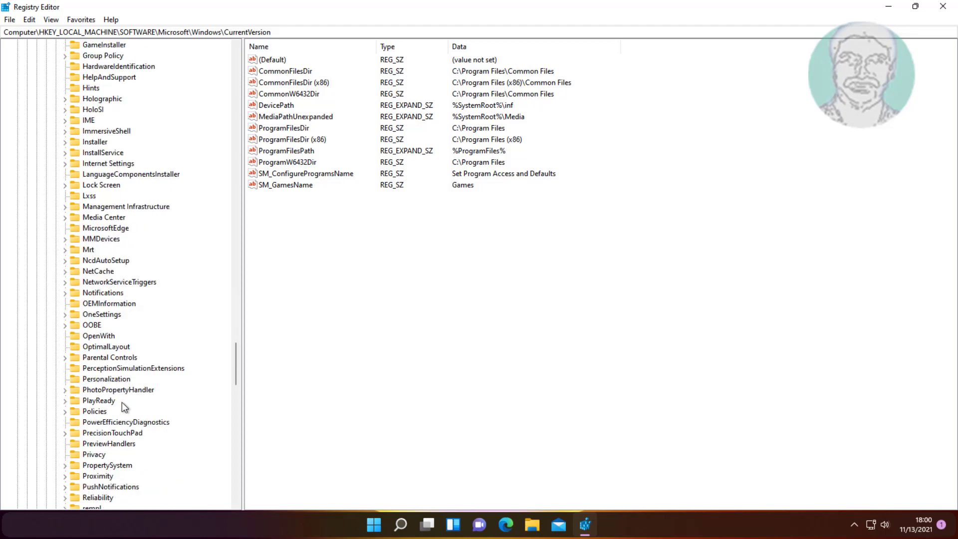
pyautogui.scroll(-7, 122, 401)
pyautogui.scroll(-2, 122, 402)
pyautogui.scroll(-2, 123, 401)
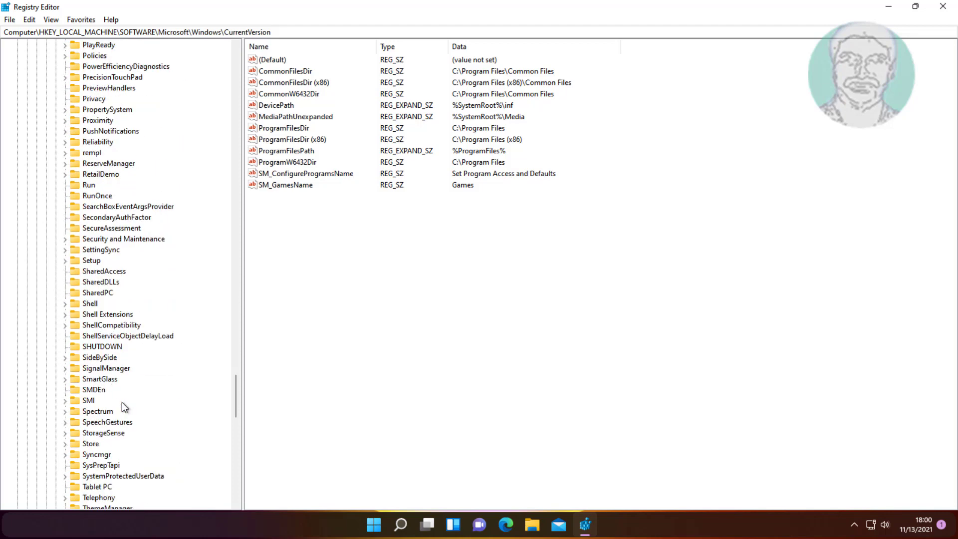
pyautogui.scroll(-2, 122, 401)
pyautogui.click(93, 241)
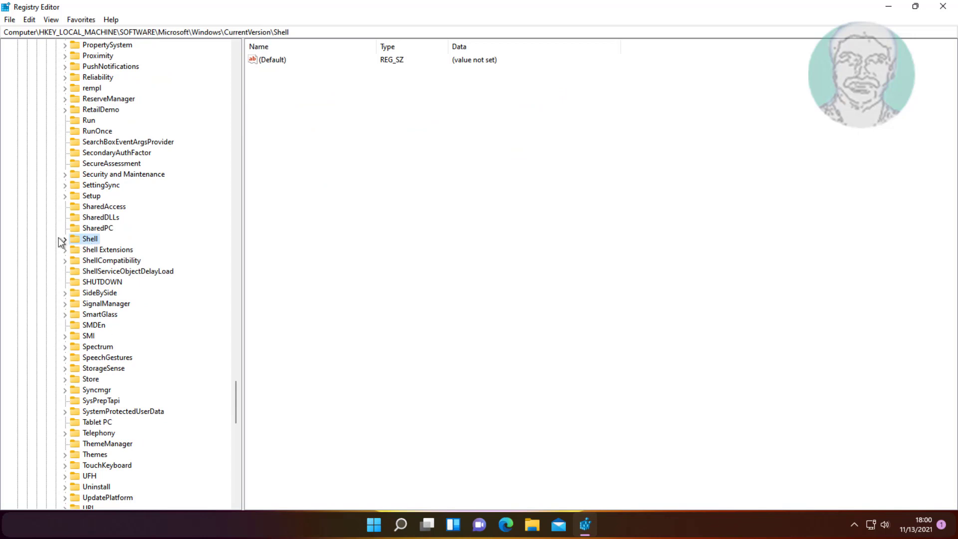
pyautogui.click(64, 238)
pyautogui.click(104, 251)
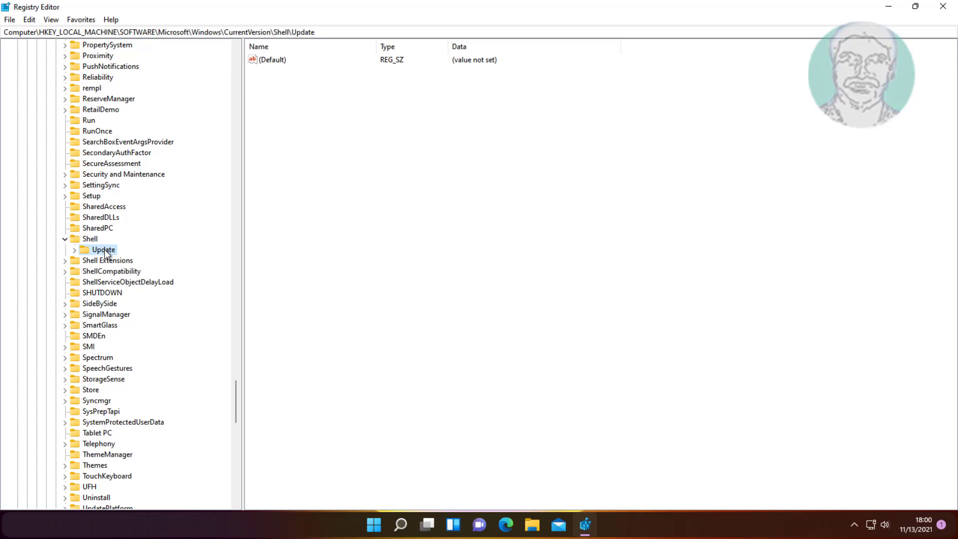
pyautogui.click(74, 249)
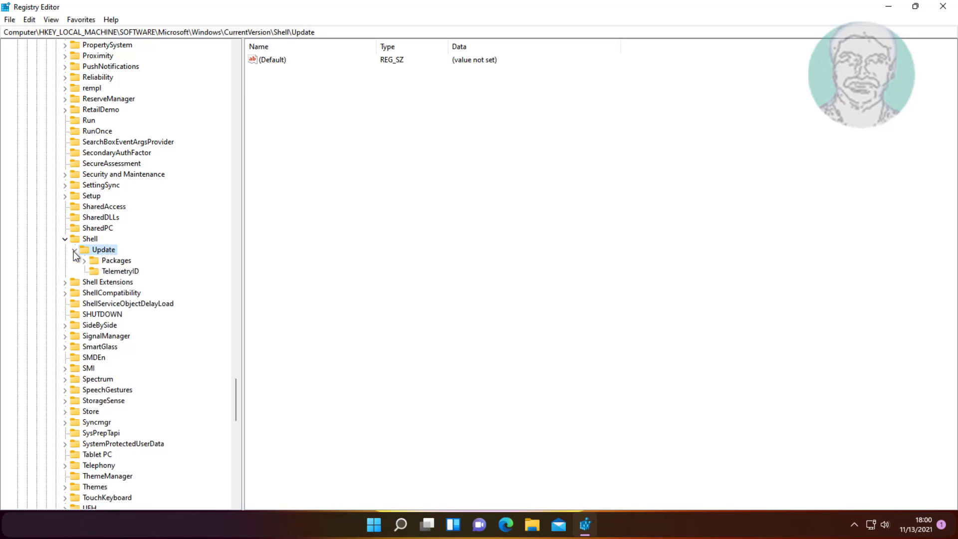
pyautogui.click(114, 261)
# - Create a new DWORD (32-bit) Value in Packages named UndockingDisabled
pyautogui.rightClick(281, 153)
pyautogui.moveTo(315, 160)
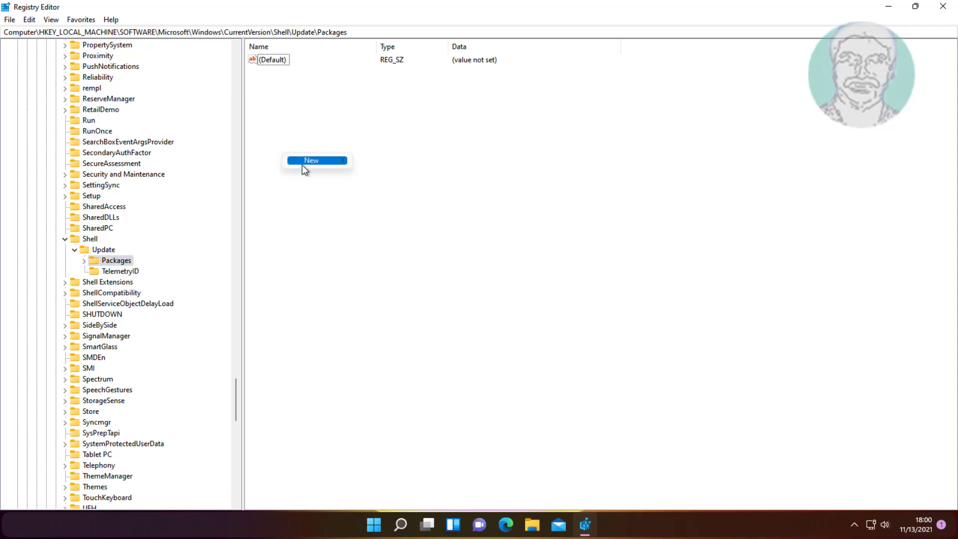
pyautogui.click(397, 204)
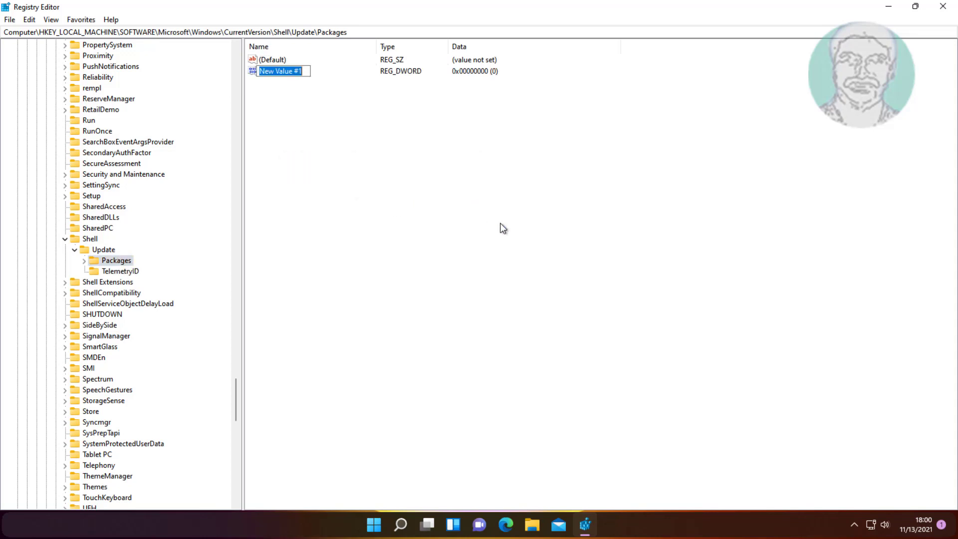
pyautogui.write('Und')
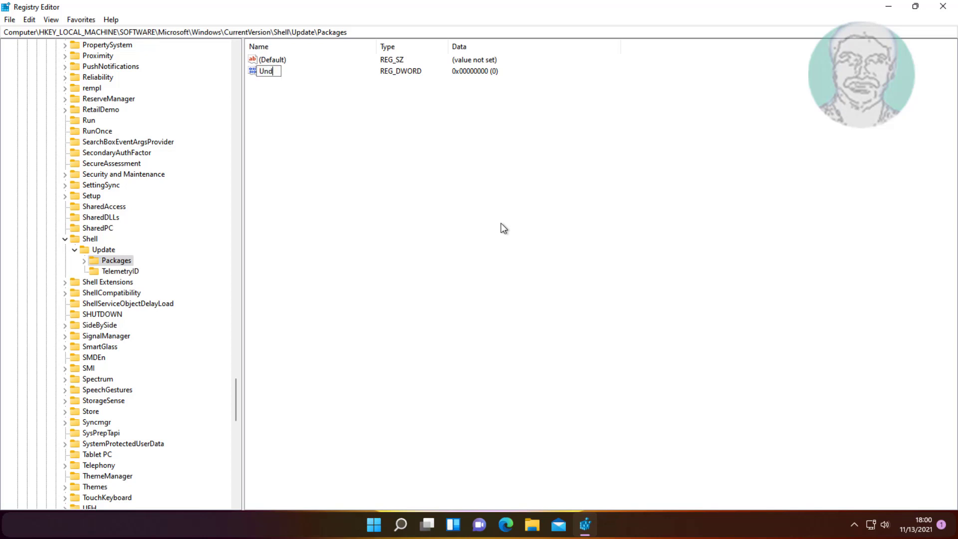
pyautogui.write('ocking')
pyautogui.write('Disable')
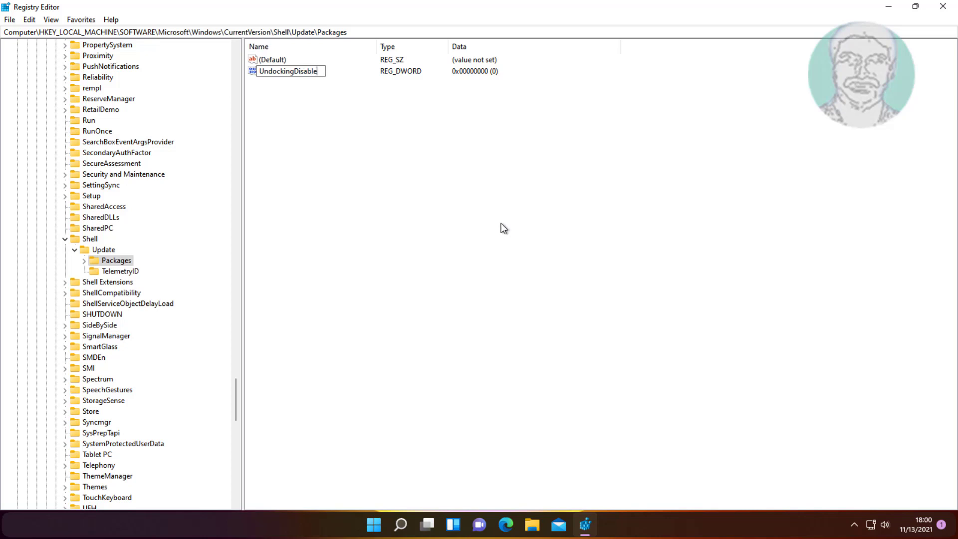
pyautogui.write('d')
pyautogui.press('Return')
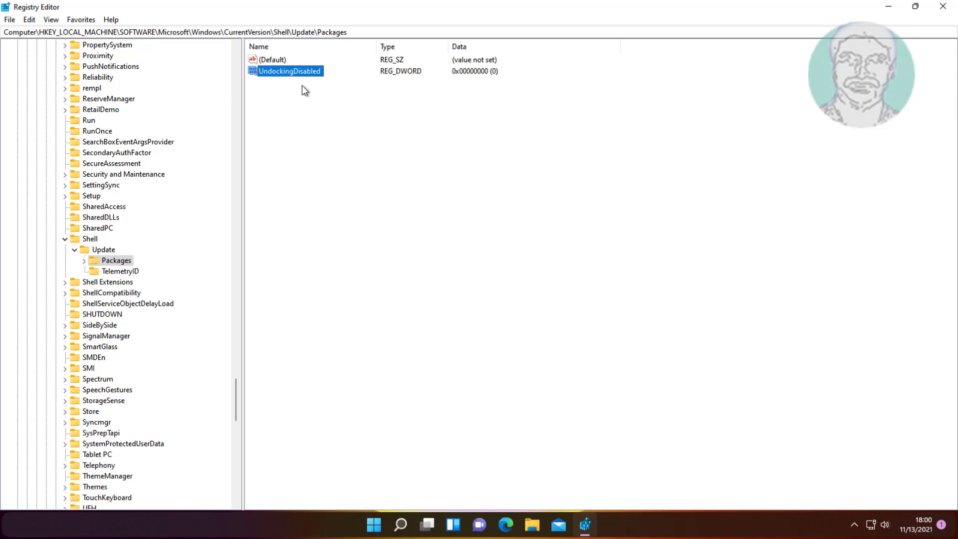
# - Edit UndockingDisabled and save its value data as 1
pyautogui.doubleClick(305, 74)
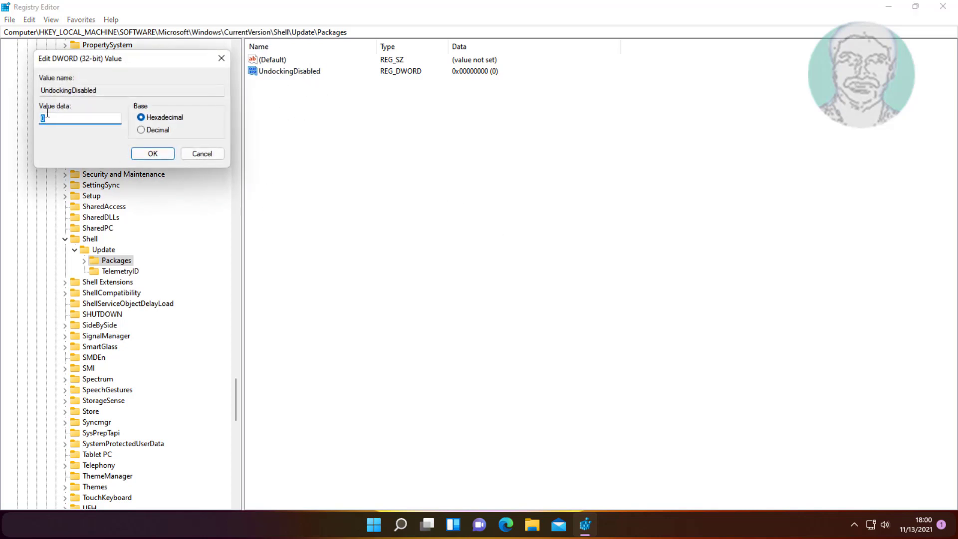
pyautogui.write('1')
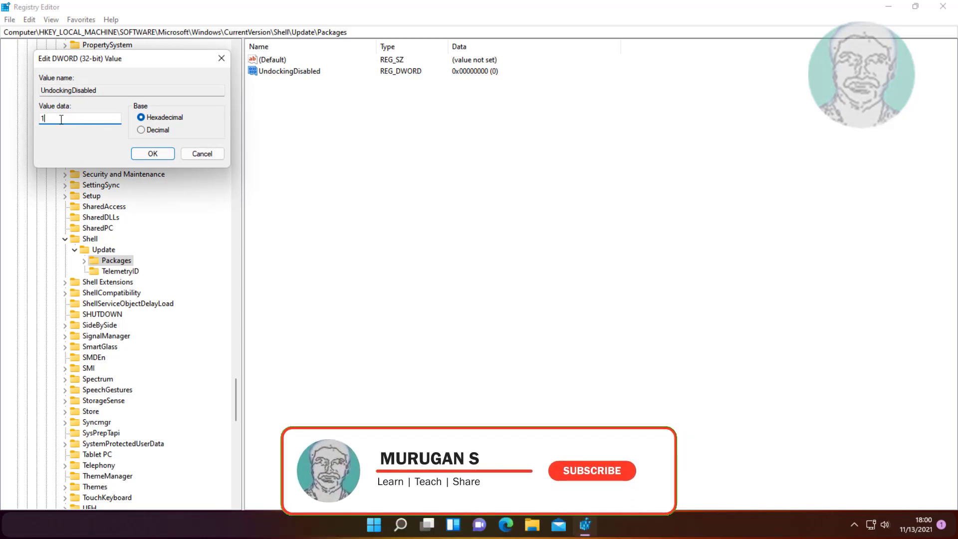
pyautogui.click(151, 153)
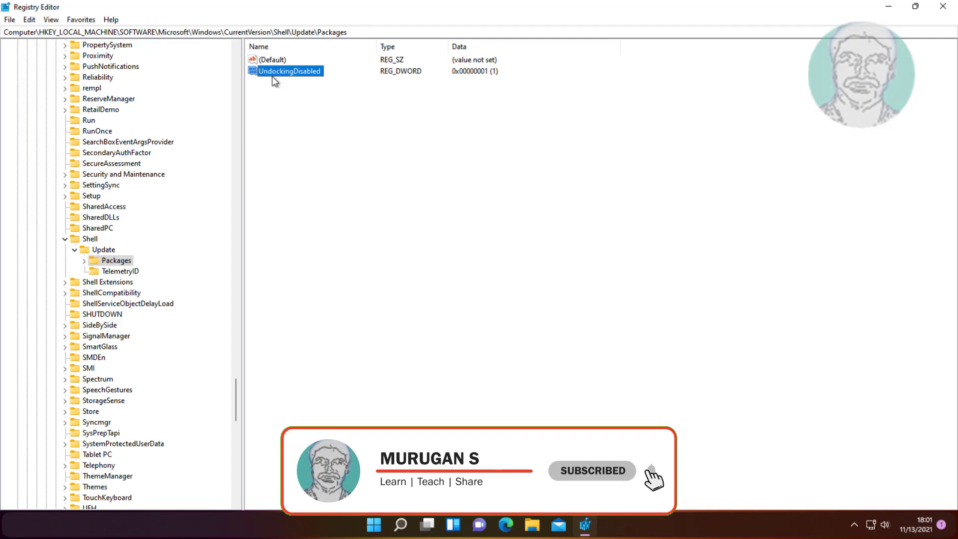
# - Collapse Shell, CurrentVersion, Windows, Microsoft, SOFTWARE and HKEY_LOCAL_MACHINE back to the top-level hives
pyautogui.click(76, 250)
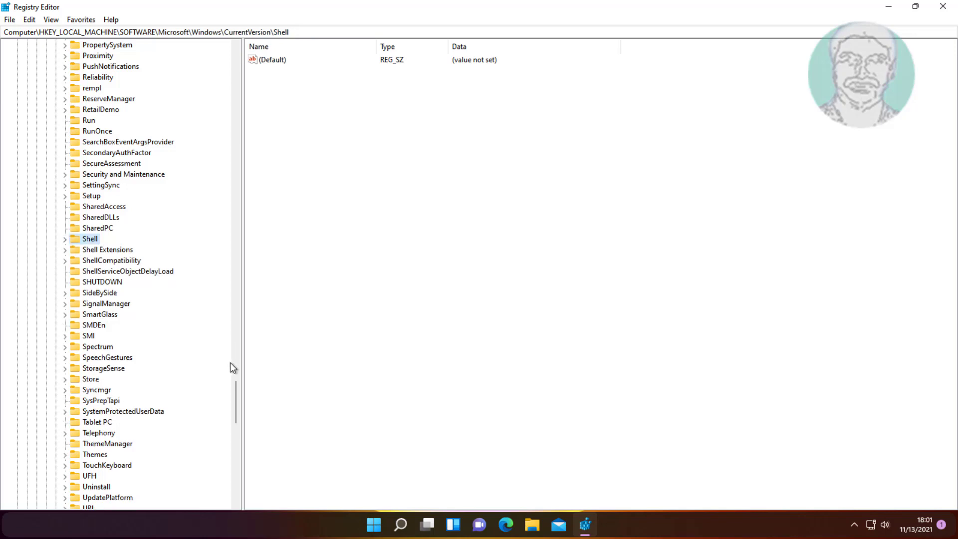
pyautogui.moveTo(236, 400); pyautogui.dragTo(250, 291)
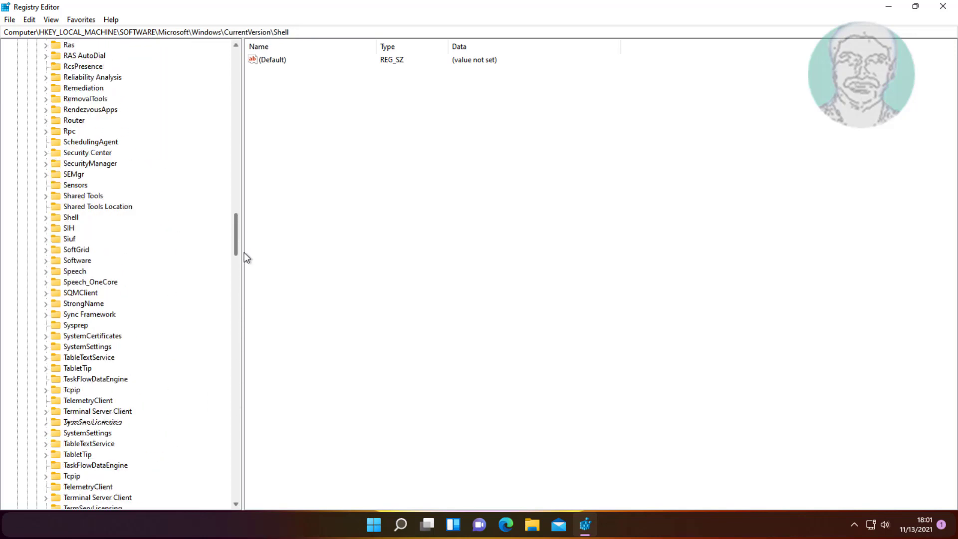
pyautogui.click(55, 153)
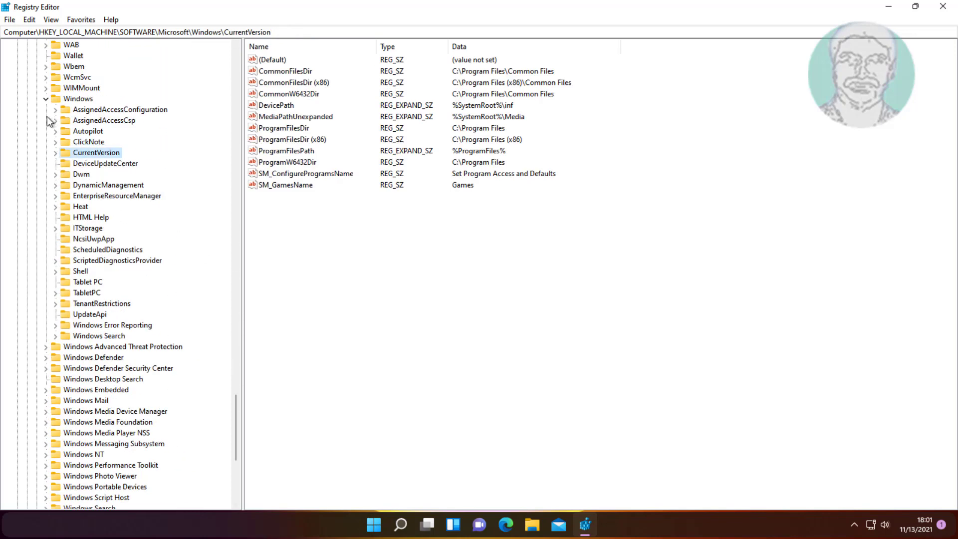
pyautogui.click(45, 99)
pyautogui.moveTo(236, 439); pyautogui.dragTo(235, 49)
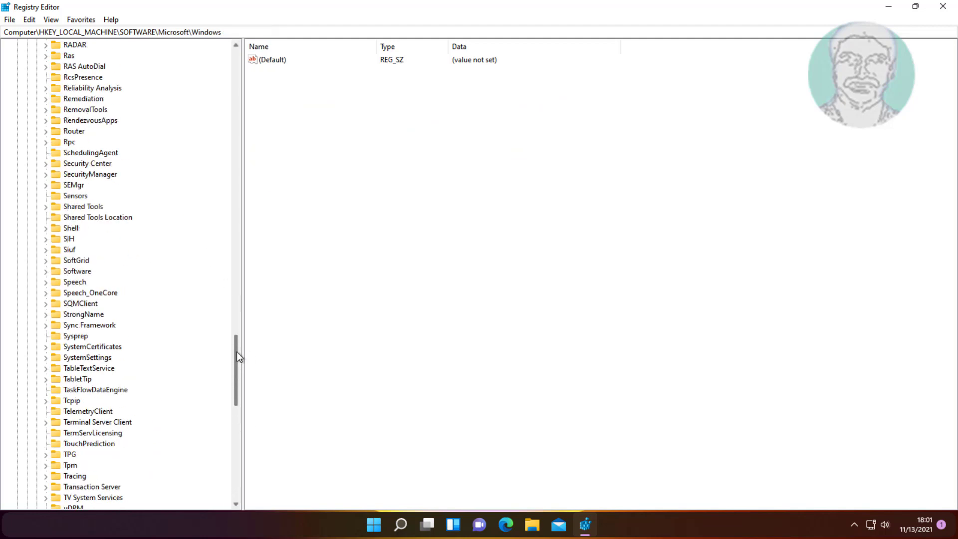
pyautogui.click(36, 207)
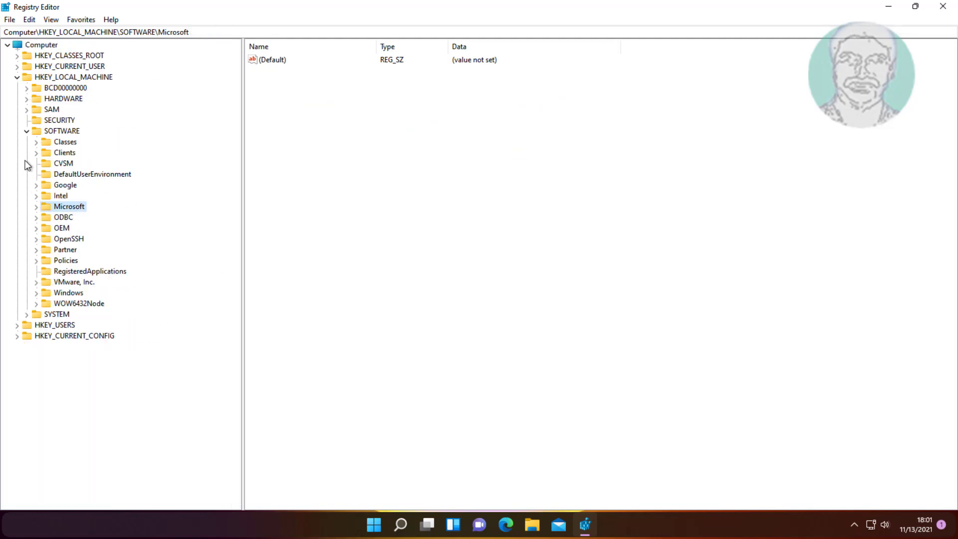
pyautogui.click(26, 132)
pyautogui.click(17, 78)
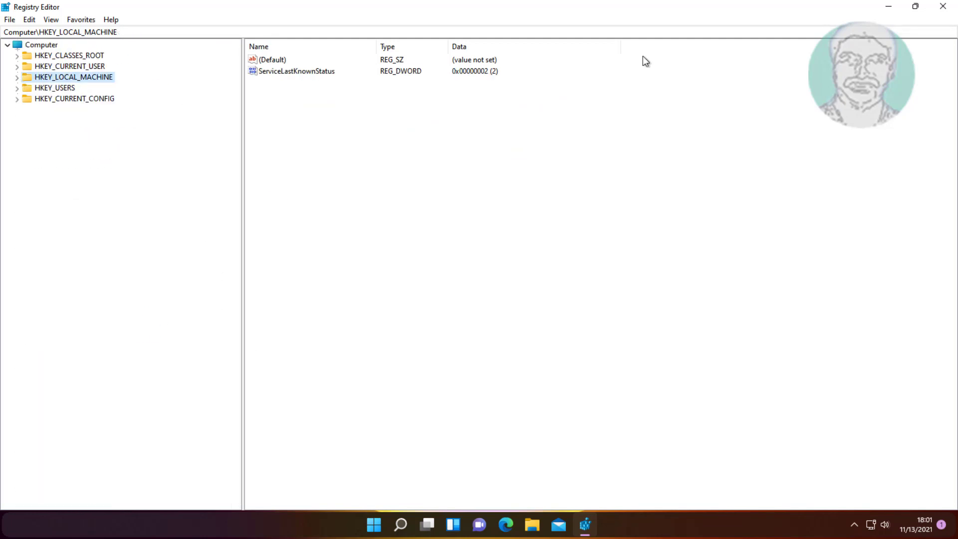
# - Close Registry Editor and bring up the Start menu
pyautogui.click(942, 7)
pyautogui.click(385, 525)
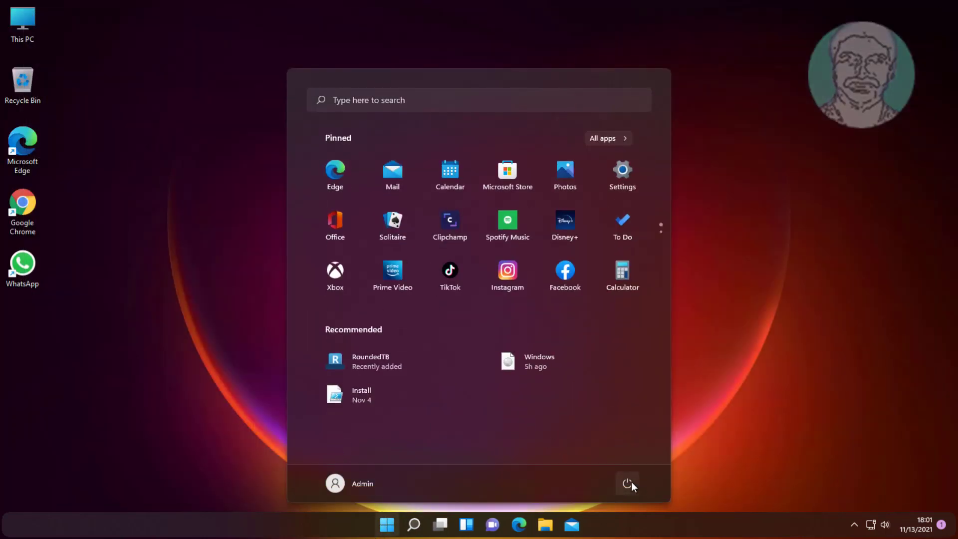
# - Choose Restart from the Start menu's power options
pyautogui.click(628, 482)
pyautogui.click(628, 457)
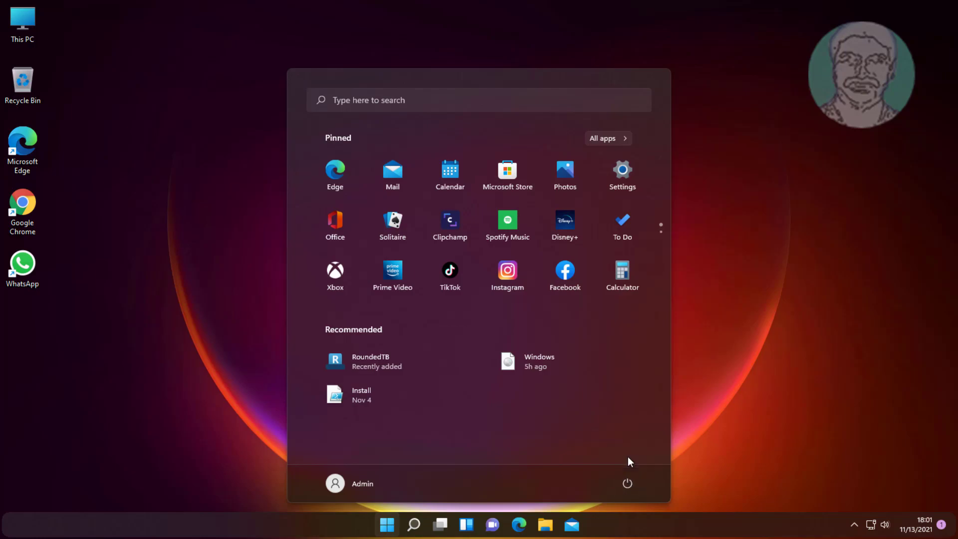